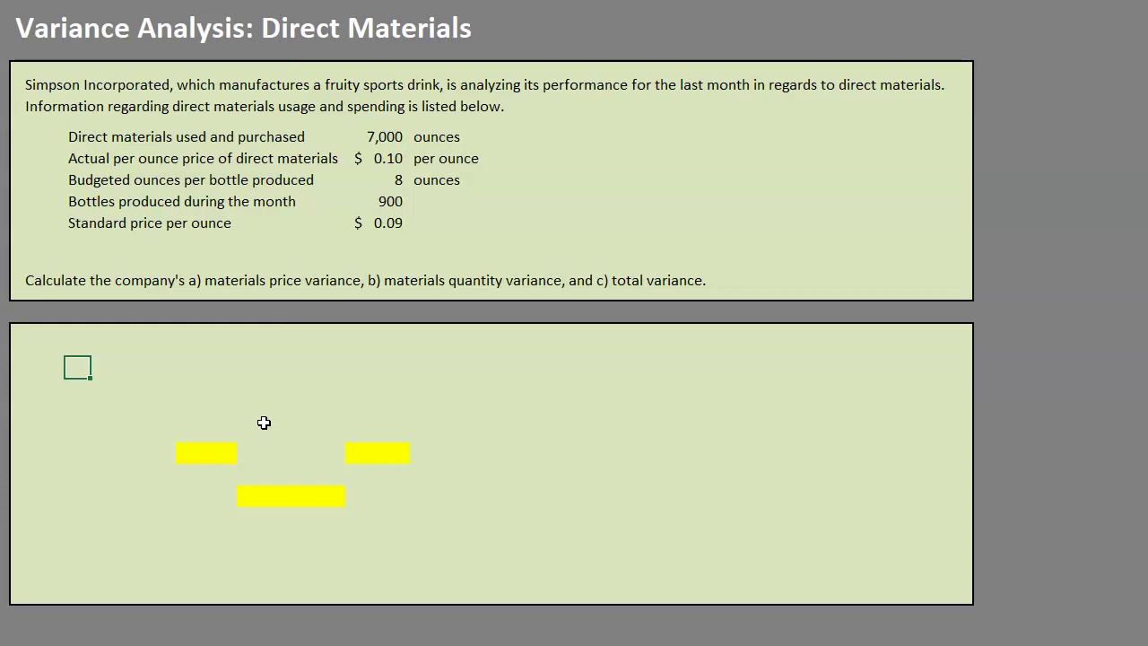
# - Enter the first letters of the variance labels in three two-row columns: A over A, A over S, and S over S
pyautogui.write('A')
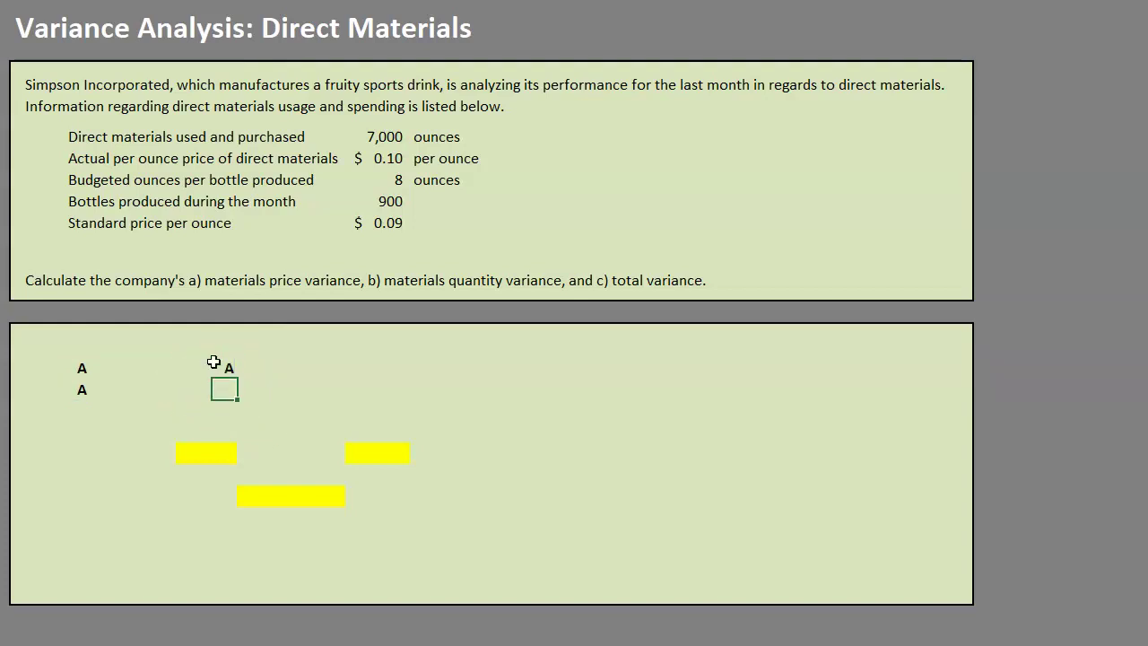
pyautogui.write('S')
pyautogui.click(374, 367)
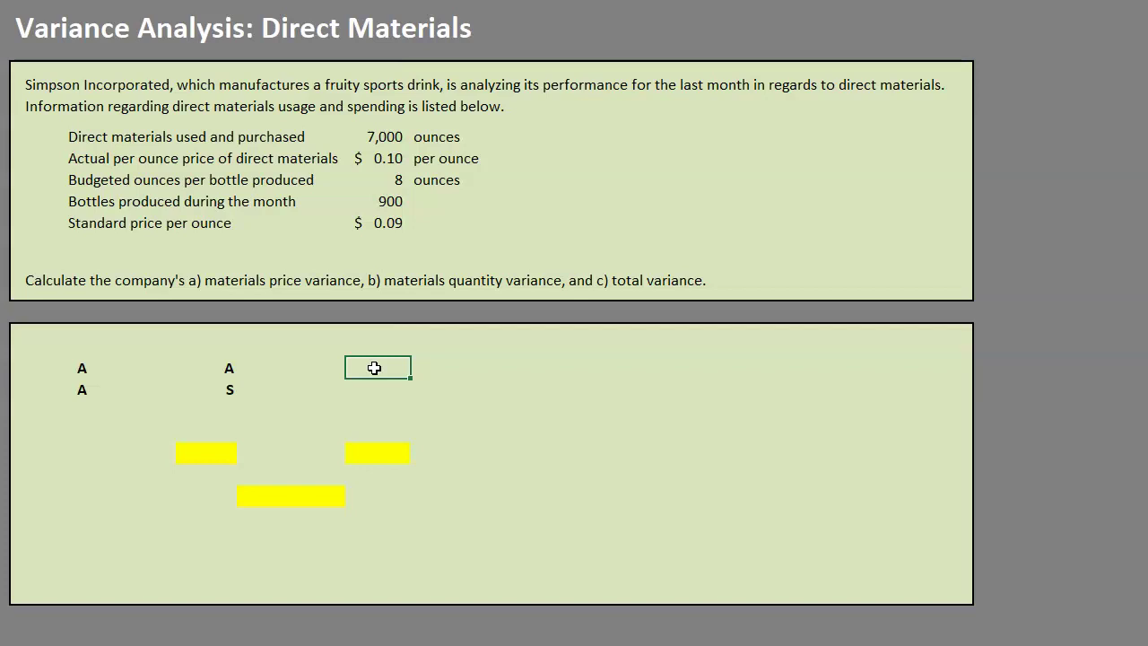
pyautogui.write('S')
pyautogui.press('Return')
pyautogui.write('S')
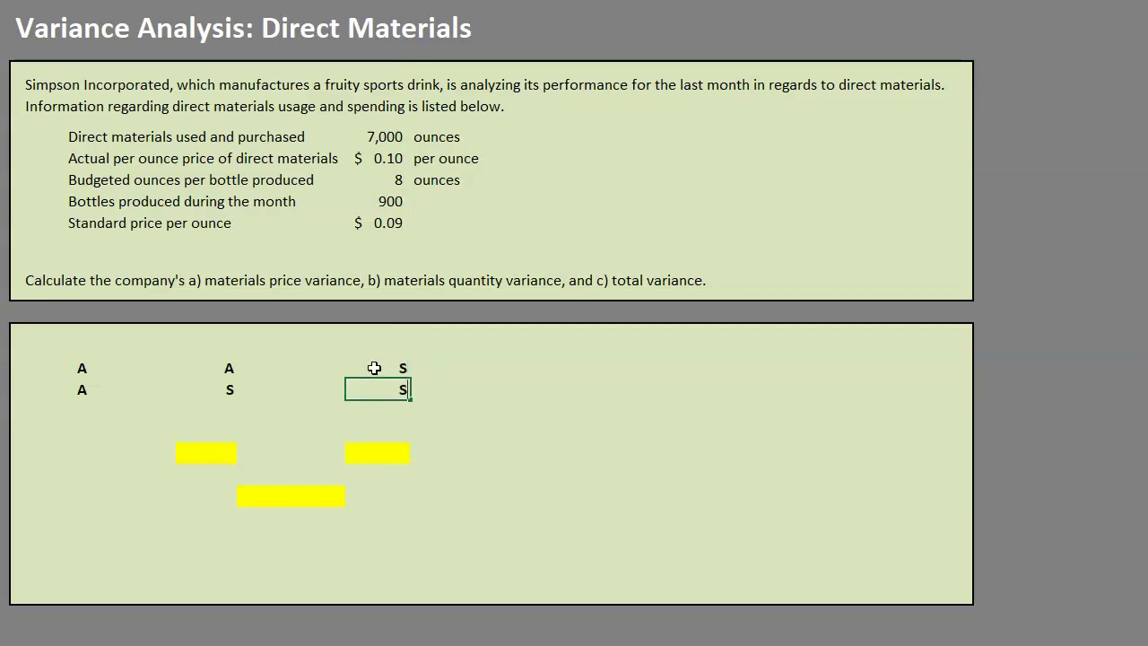
pyautogui.click(381, 434)
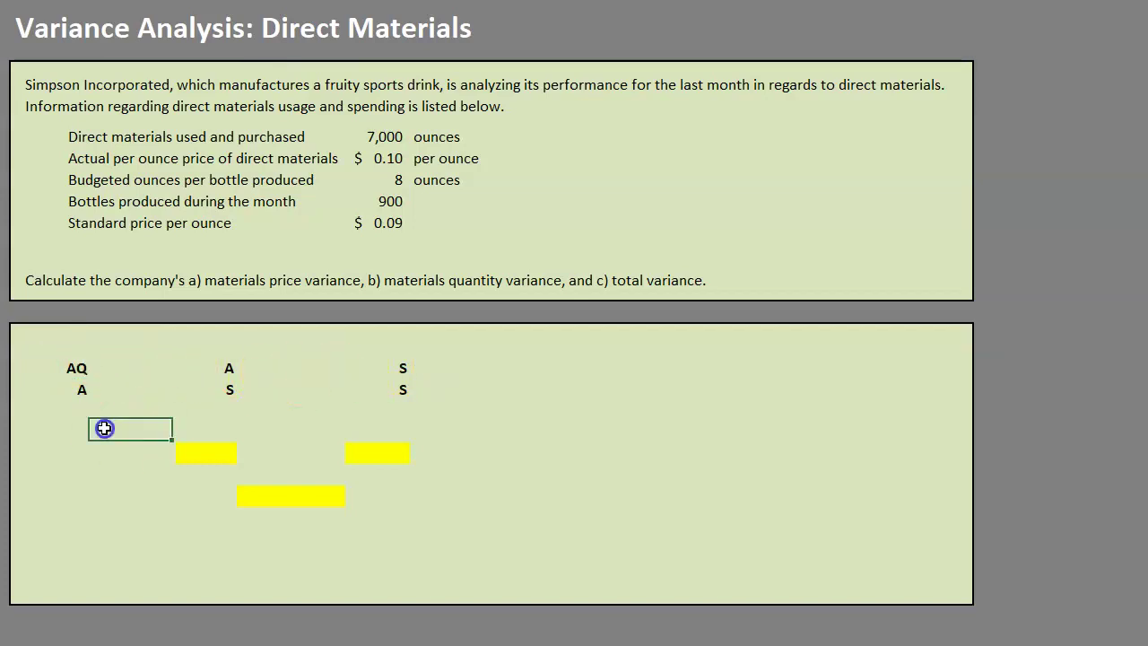
# - Complete the labels in the three columns as AQ over AP, AQ over SP, and SQ over SP
pyautogui.click(79, 389)
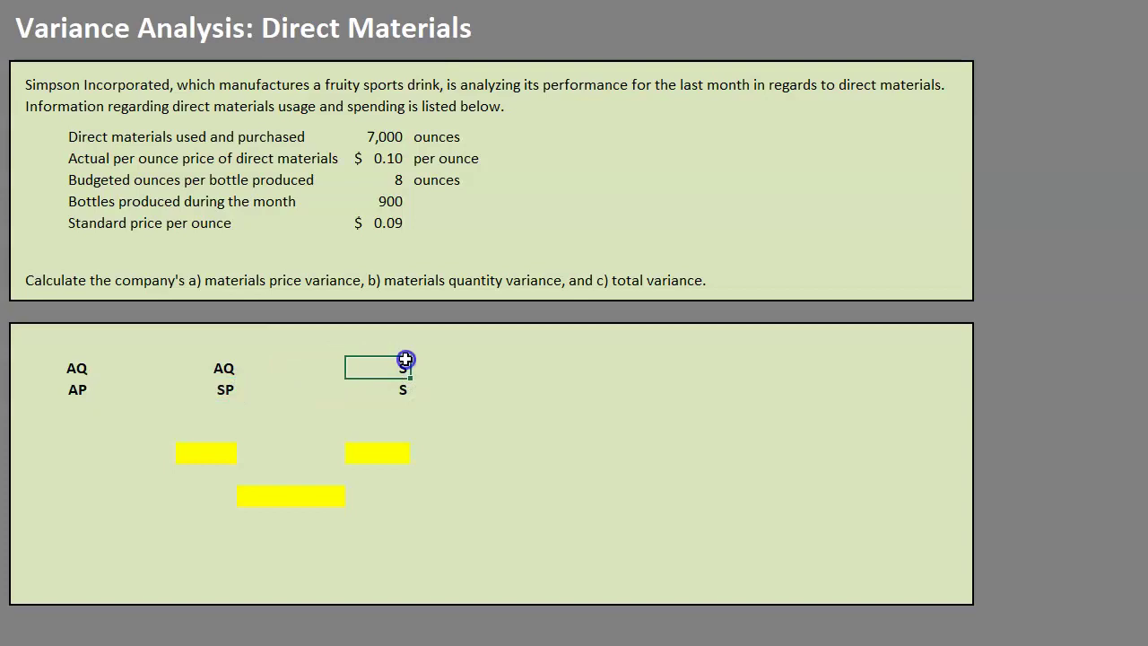
pyautogui.write('Q')
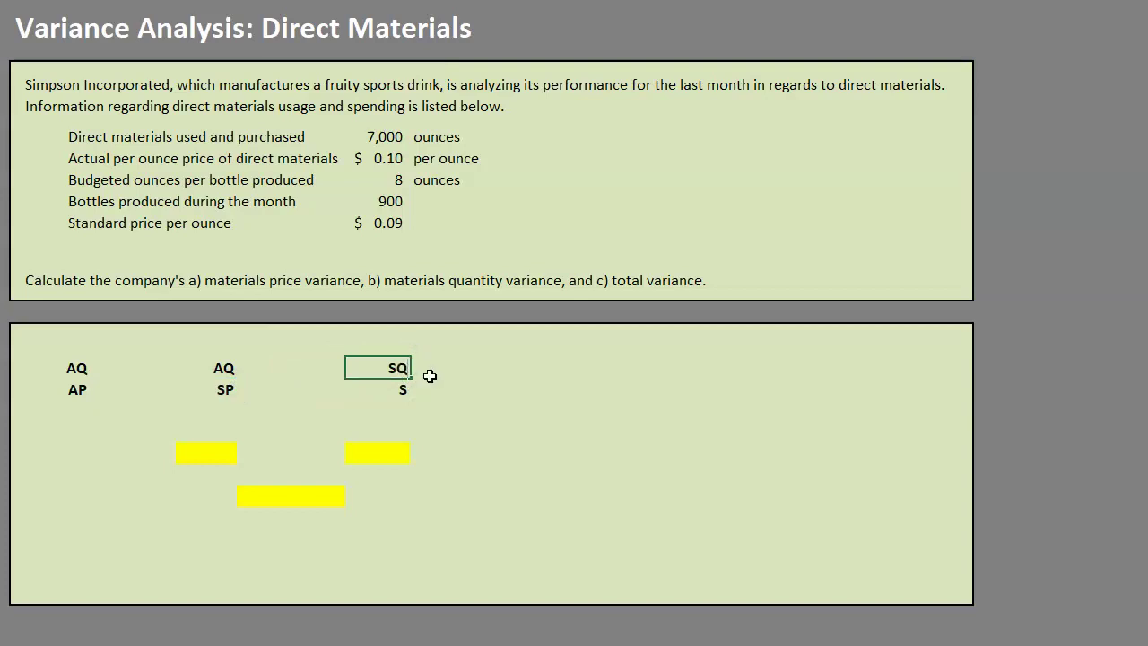
pyautogui.click(395, 386)
pyautogui.doubleClick(405, 386)
pyautogui.write('P')
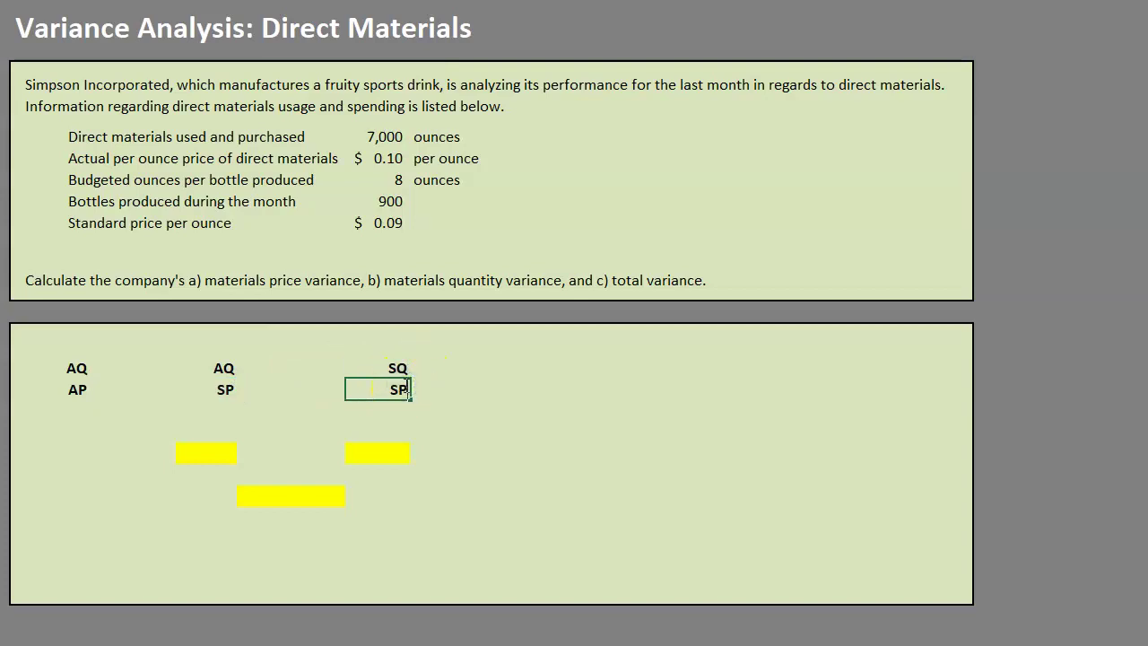
pyautogui.click(449, 453)
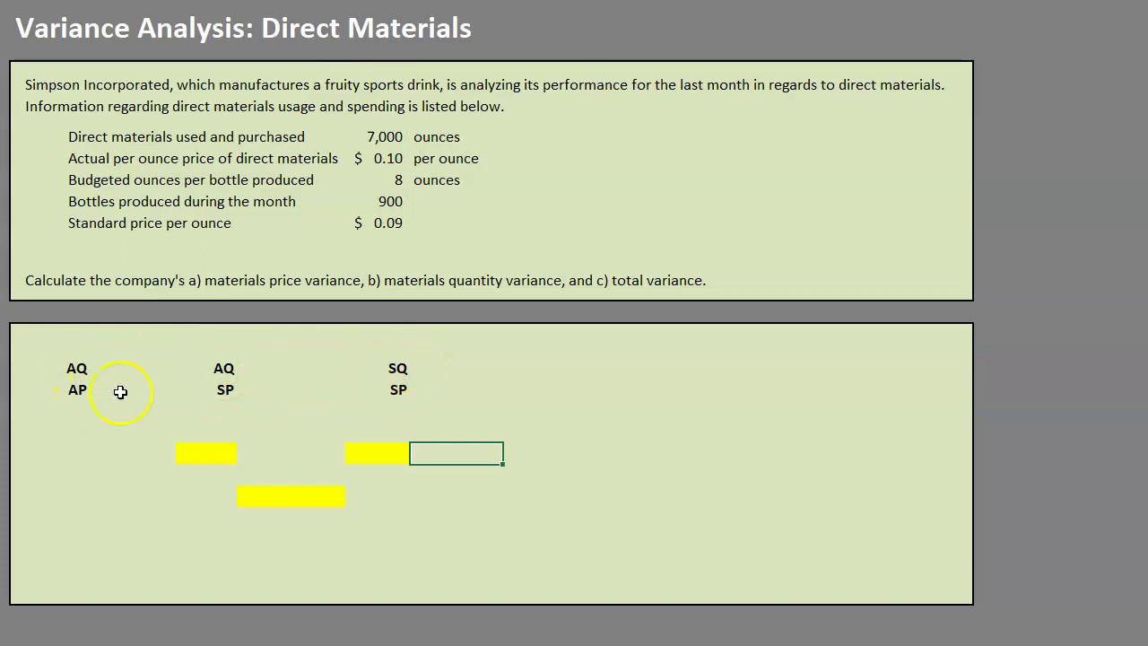
# - Enter 7,000 beside both AQ labels, 0.10 beside AP, and 0.09 beside both SP labels
pyautogui.click(146, 366)
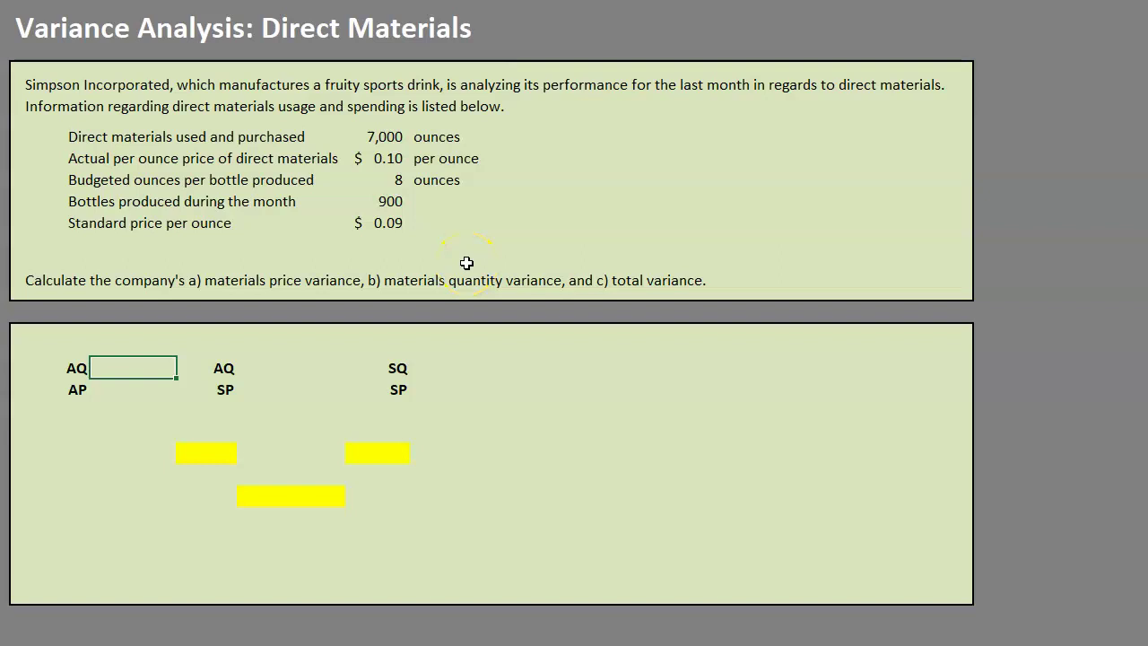
pyautogui.write('7000')
pyautogui.press('Return')
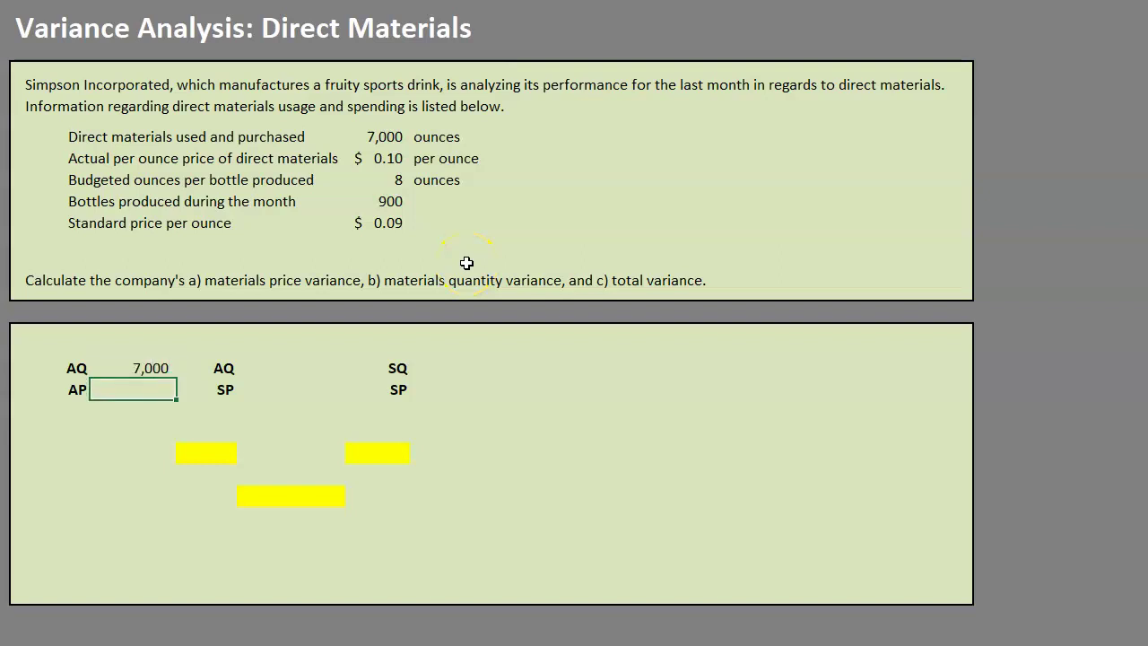
pyautogui.click(272, 362)
pyautogui.write('7000')
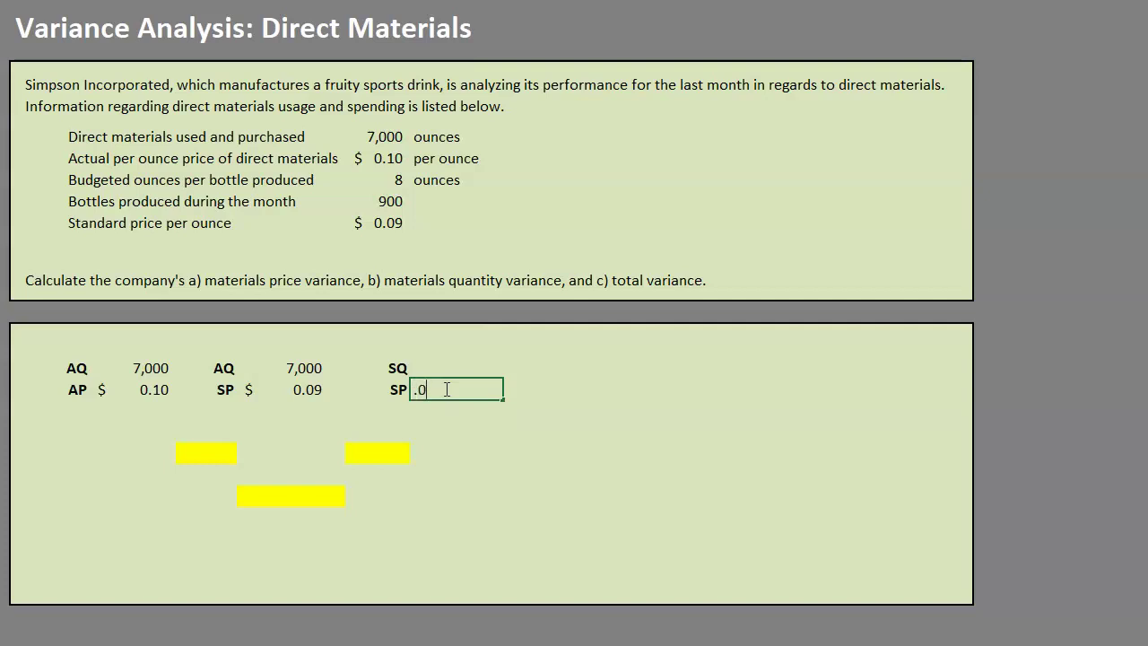
pyautogui.click(473, 415)
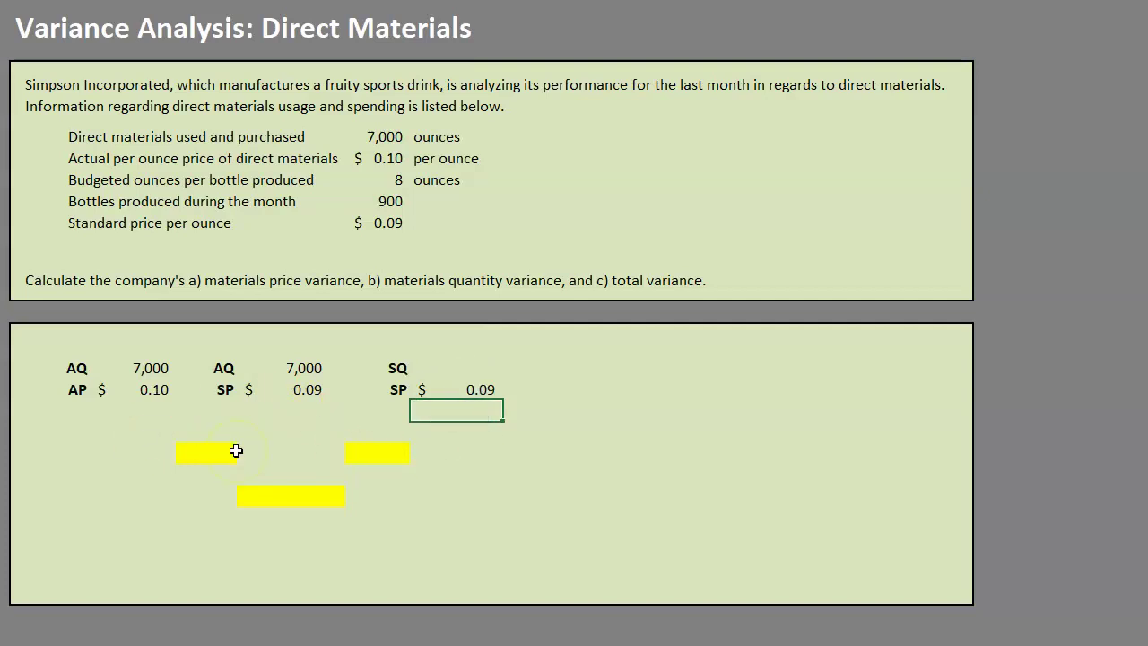
# - Mark the SQ value cell with an asterisk beside it and enter the formula =8*900 as the standard quantity
pyautogui.click(451, 368)
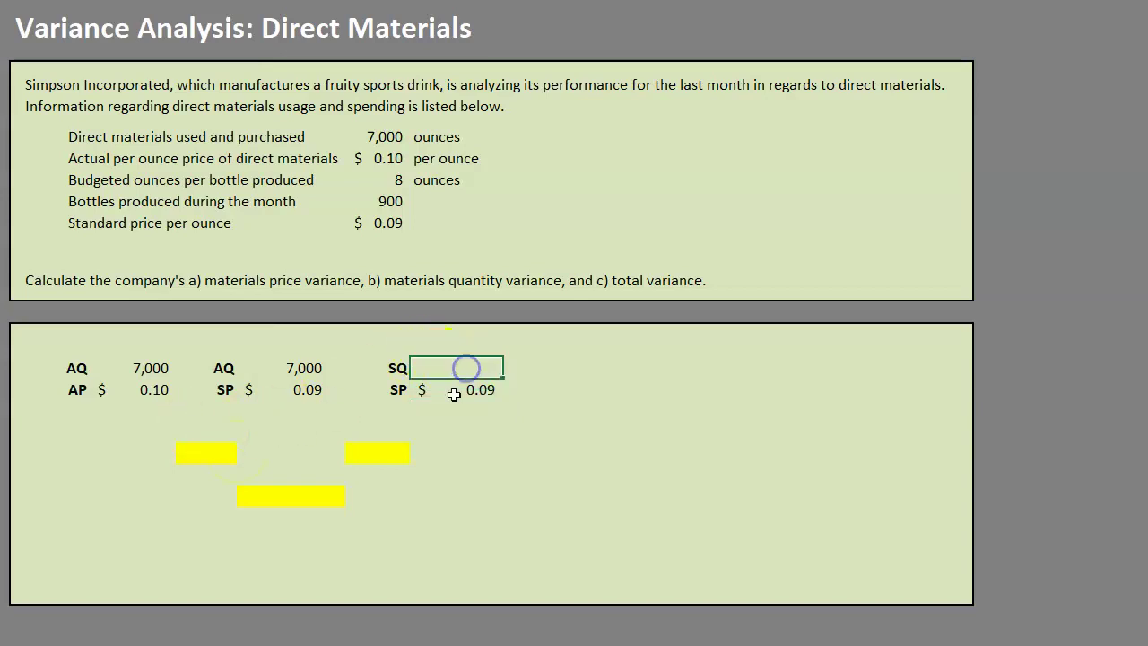
pyautogui.click(542, 364)
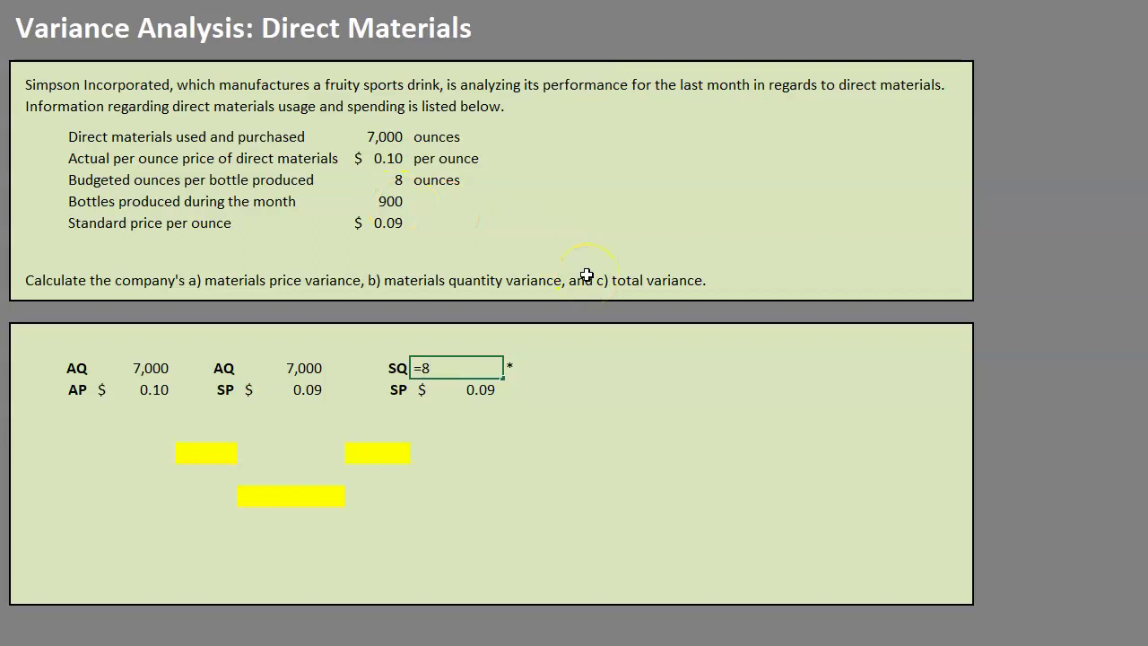
pyautogui.write('8*900')
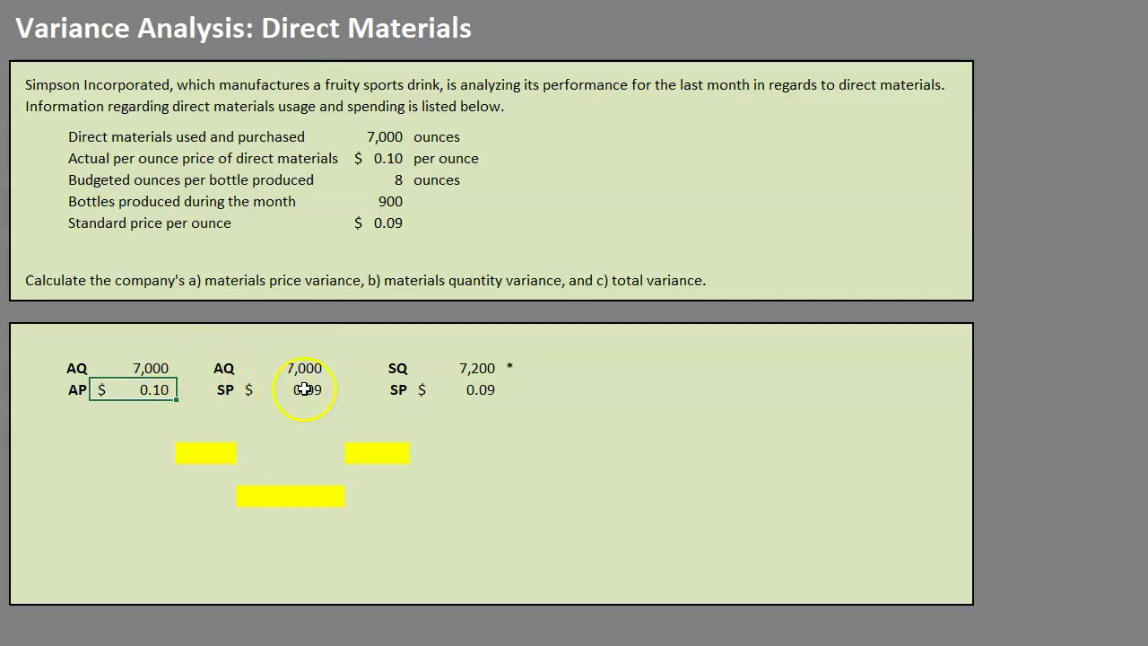
# - Underline the three price cells and multiply AQ by AP in the cell below the first column
pyautogui.keyDown('ctrl'); pyautogui.click(305, 388); pyautogui.keyUp('ctrl')
pyautogui.keyDown('ctrl'); pyautogui.click(472, 392); pyautogui.keyUp('ctrl')
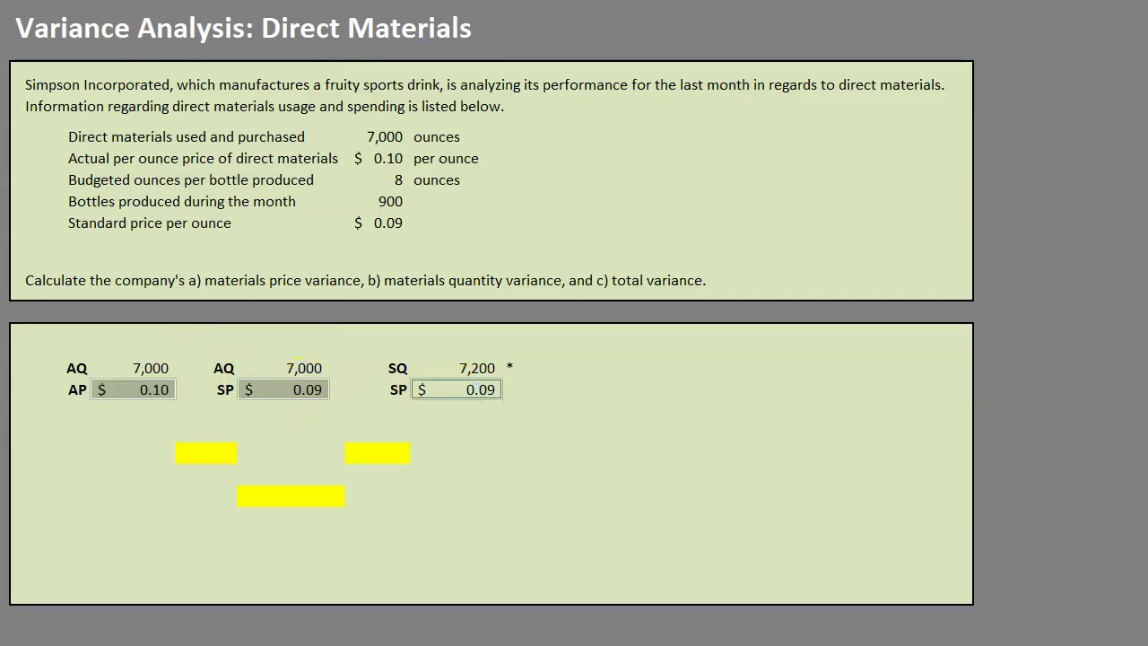
pyautogui.click(126, 410)
pyautogui.write('=')
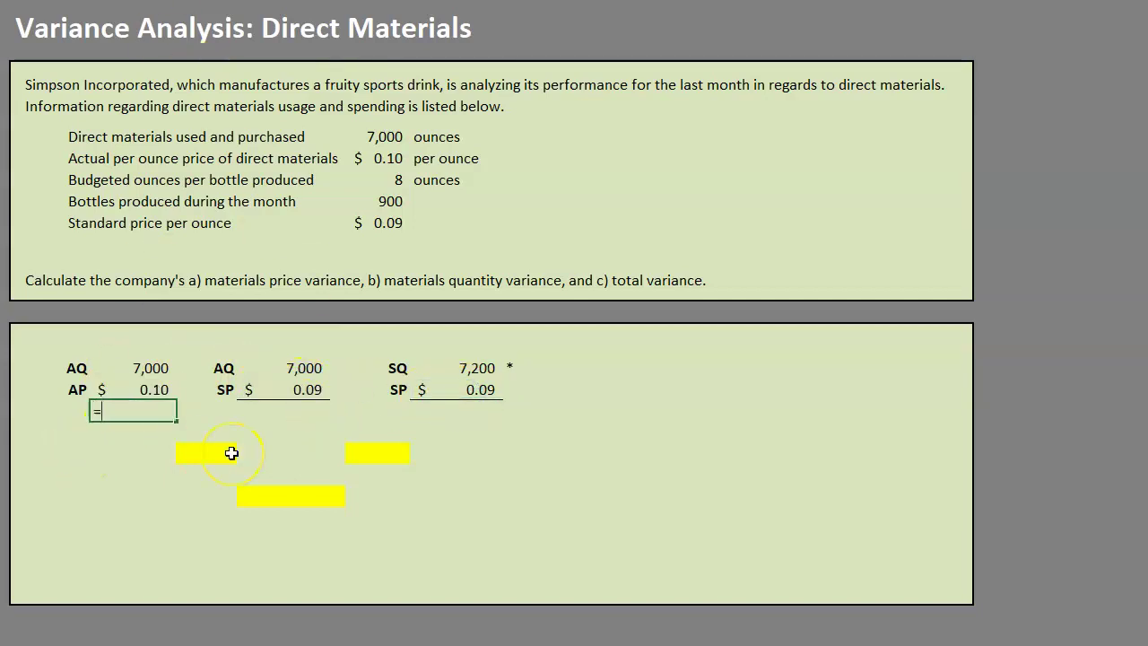
pyautogui.press('Up')
pyautogui.press('Up')
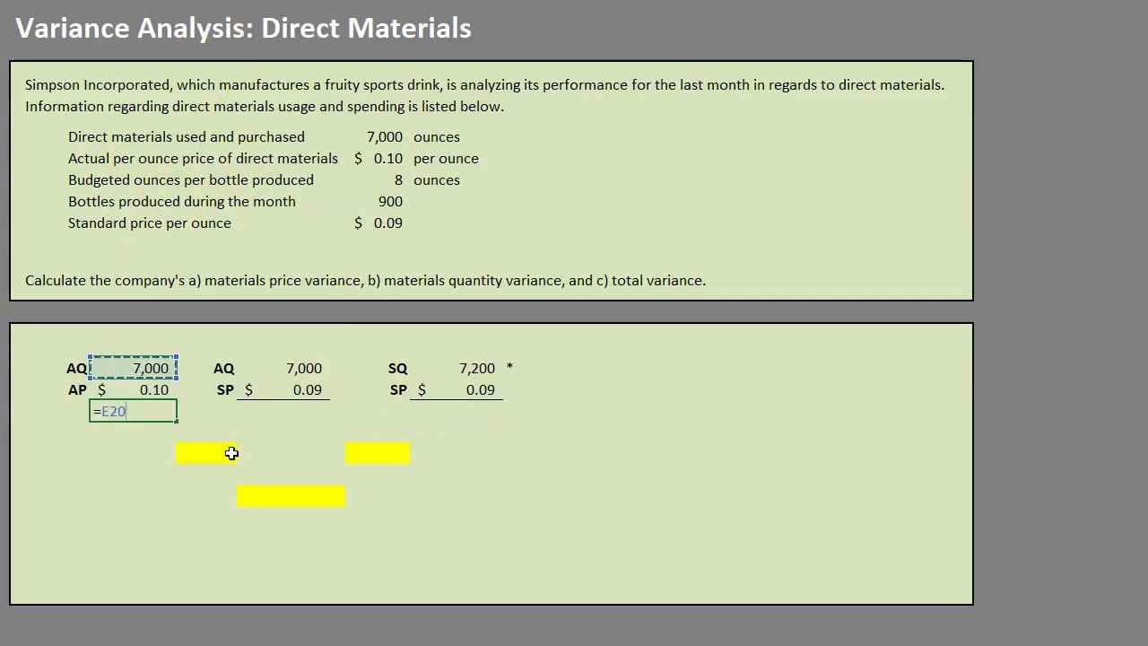
pyautogui.write('*')
pyautogui.press('Up')
pyautogui.press('Return')
# - Multiply quantity by price below the second and third columns, using =K20*K21 for the SQ and SP column
pyautogui.click(268, 410)
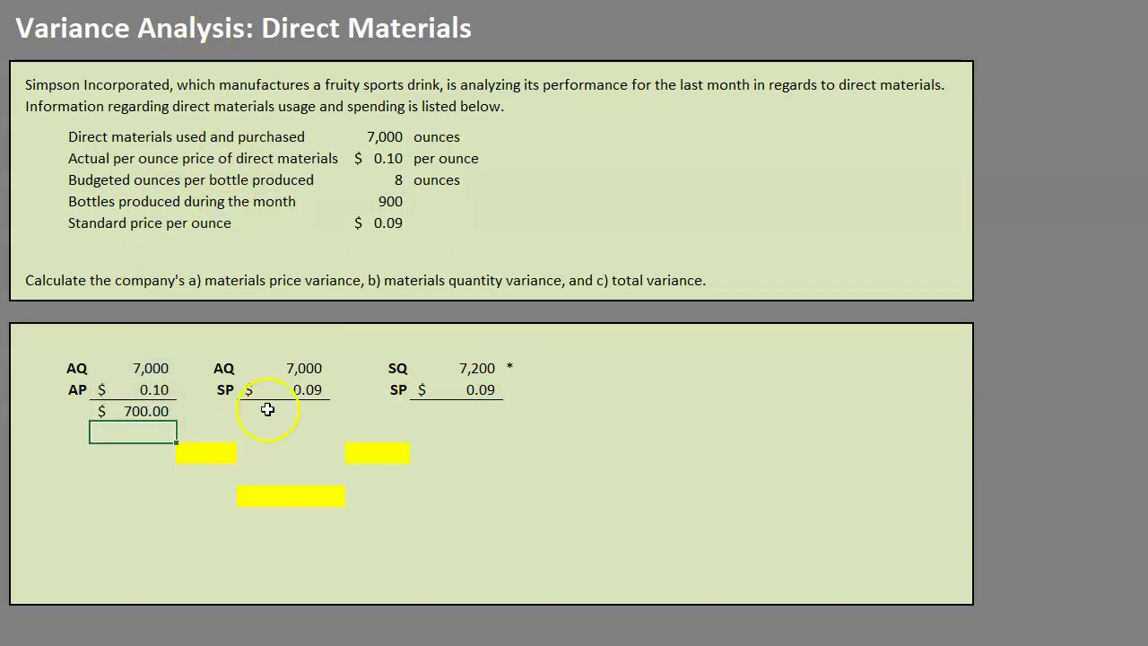
pyautogui.write('=')
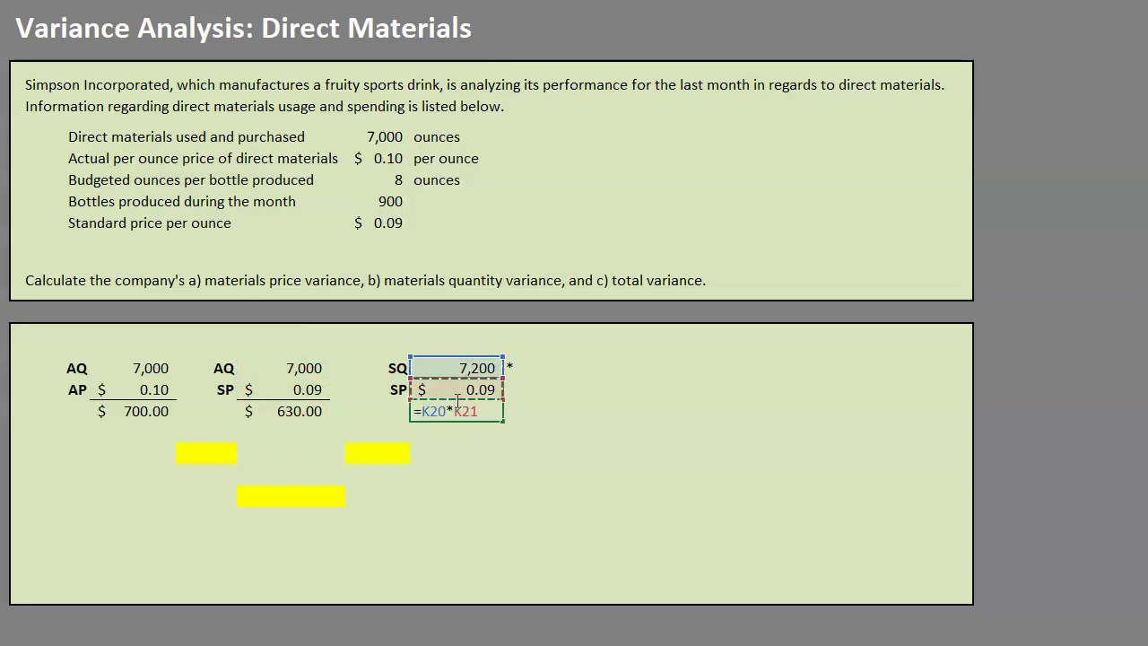
pyautogui.press('Return')
pyautogui.click(448, 454)
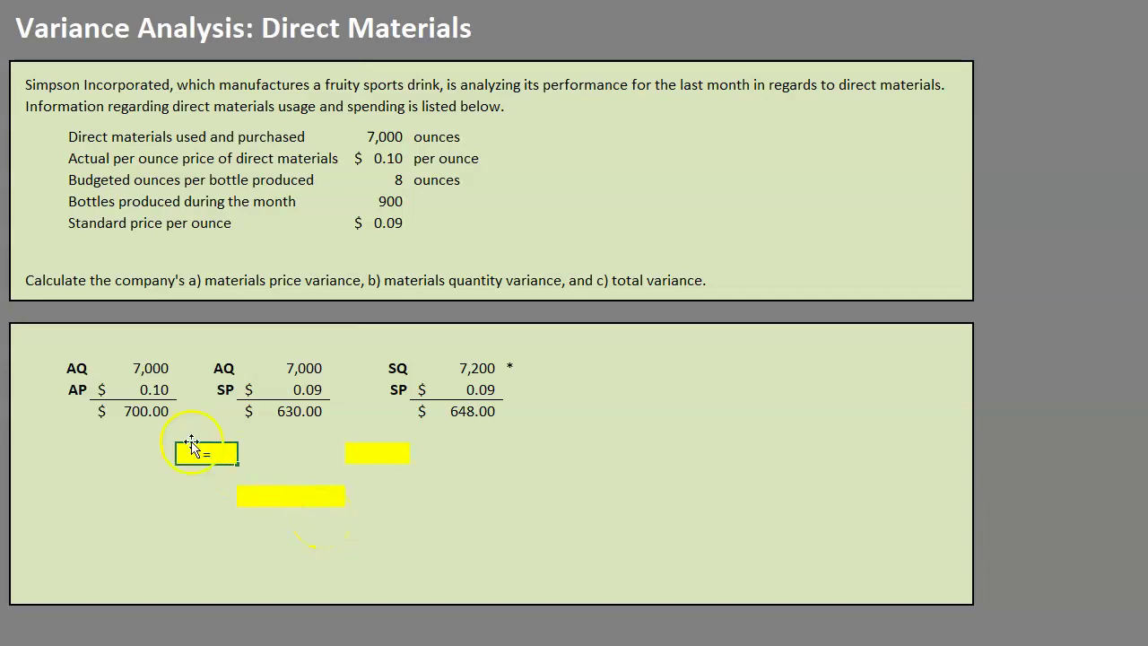
# - Calculate the materials price variance as =E22-H22 in the first yellow cell and mark it U
pyautogui.click(136, 409)
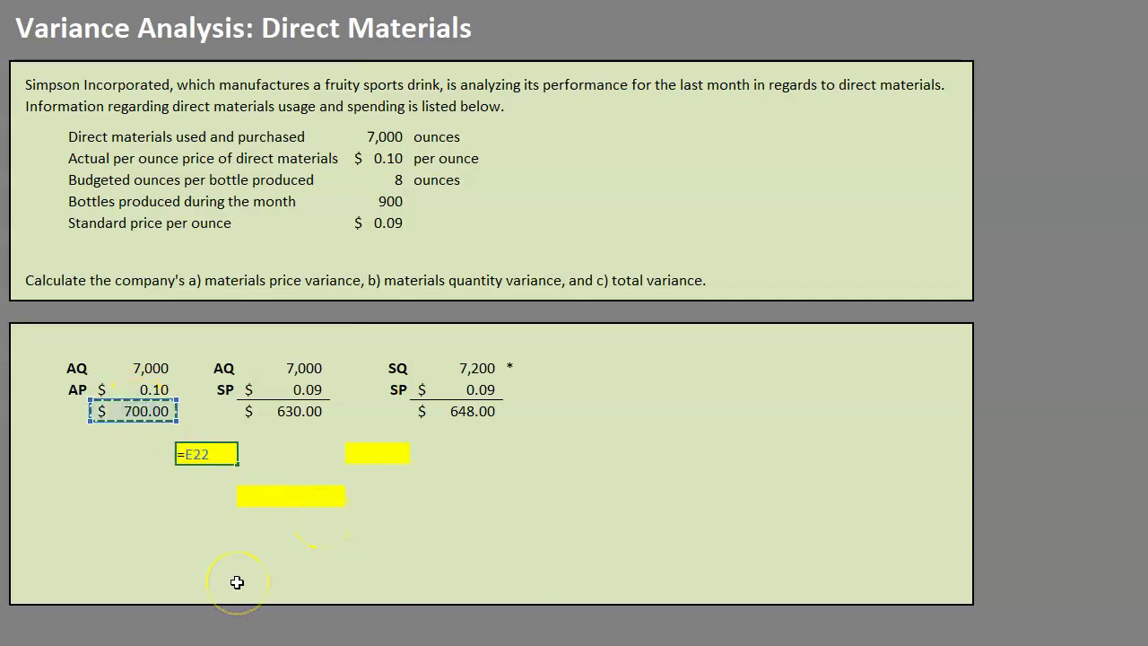
pyautogui.write('-')
pyautogui.click(300, 412)
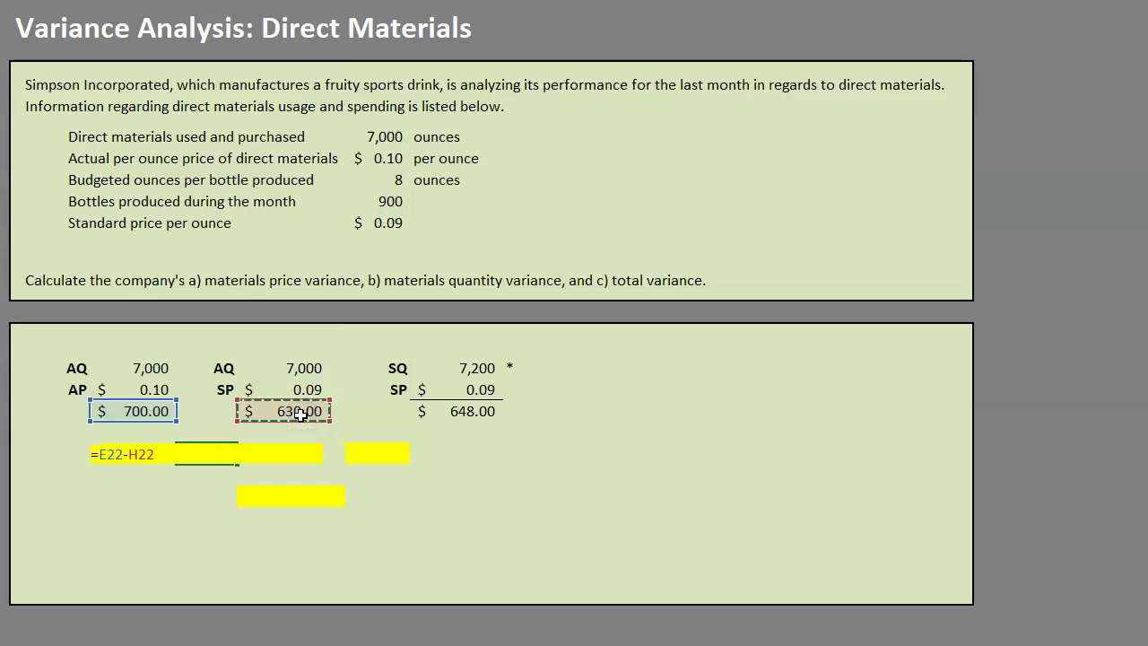
pyautogui.press('Return')
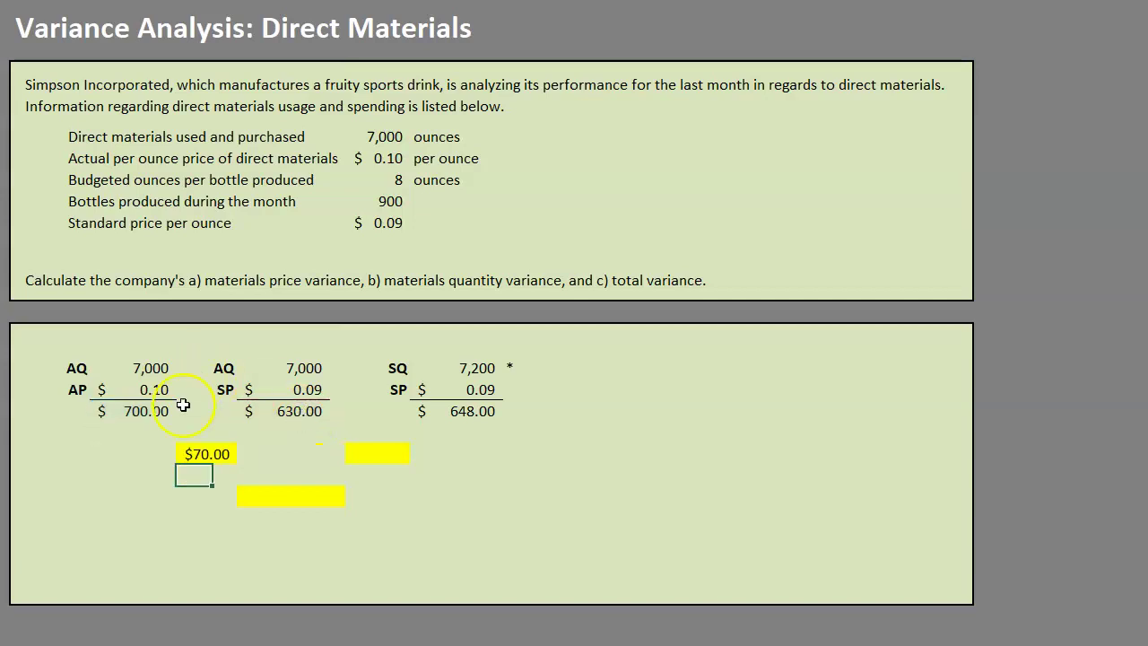
pyautogui.click(207, 447)
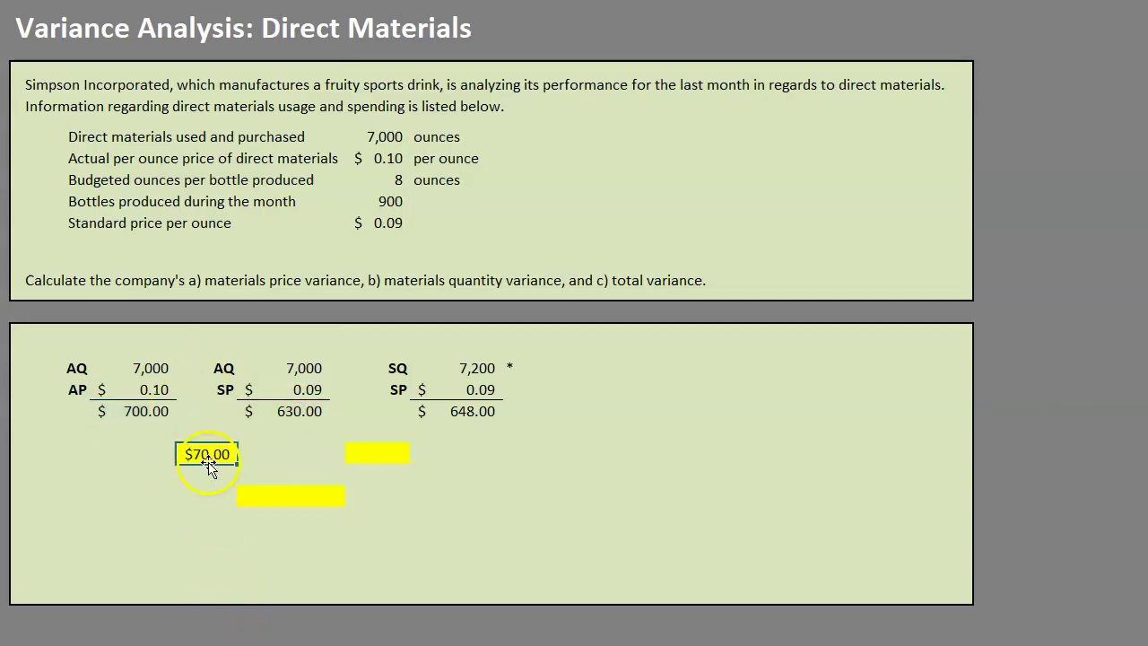
pyautogui.click(253, 461)
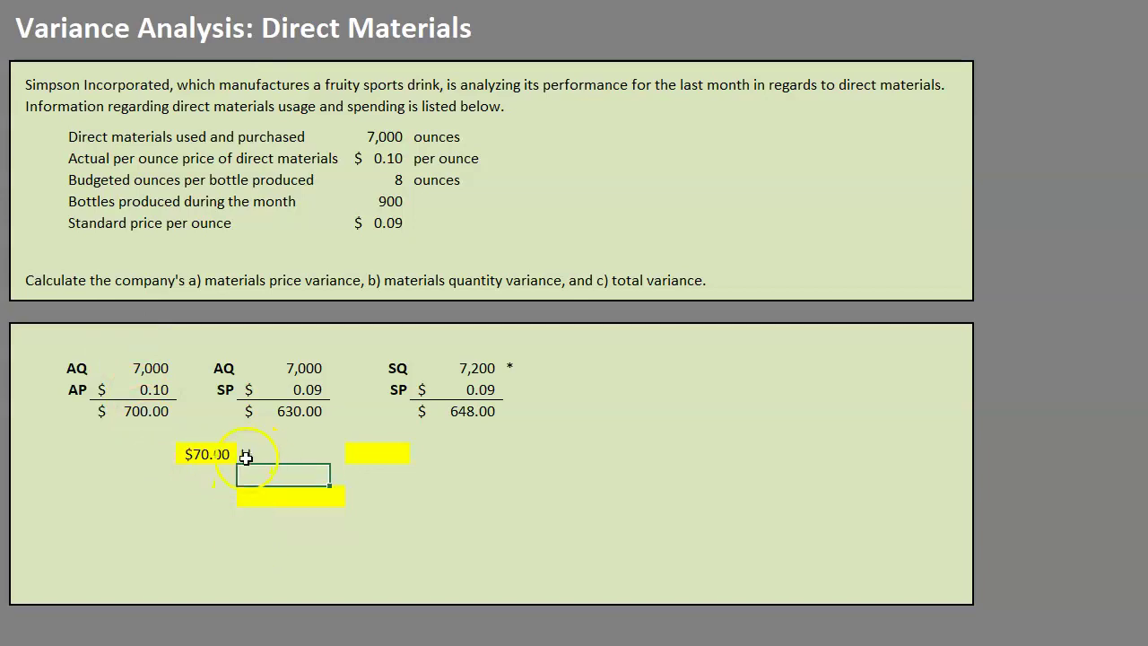
# - Calculate the materials quantity variance as =H22-K22 in the yellow cell between the second and third columns
pyautogui.click(372, 454)
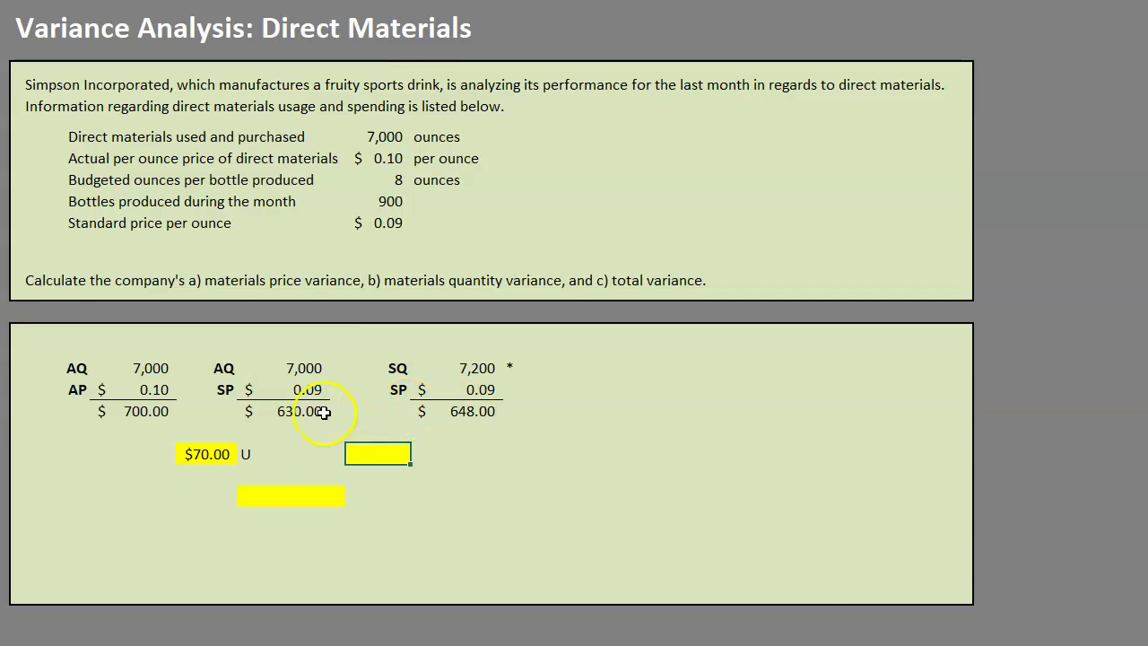
pyautogui.write('=')
pyautogui.click(308, 411)
pyautogui.write('-')
pyautogui.click(456, 410)
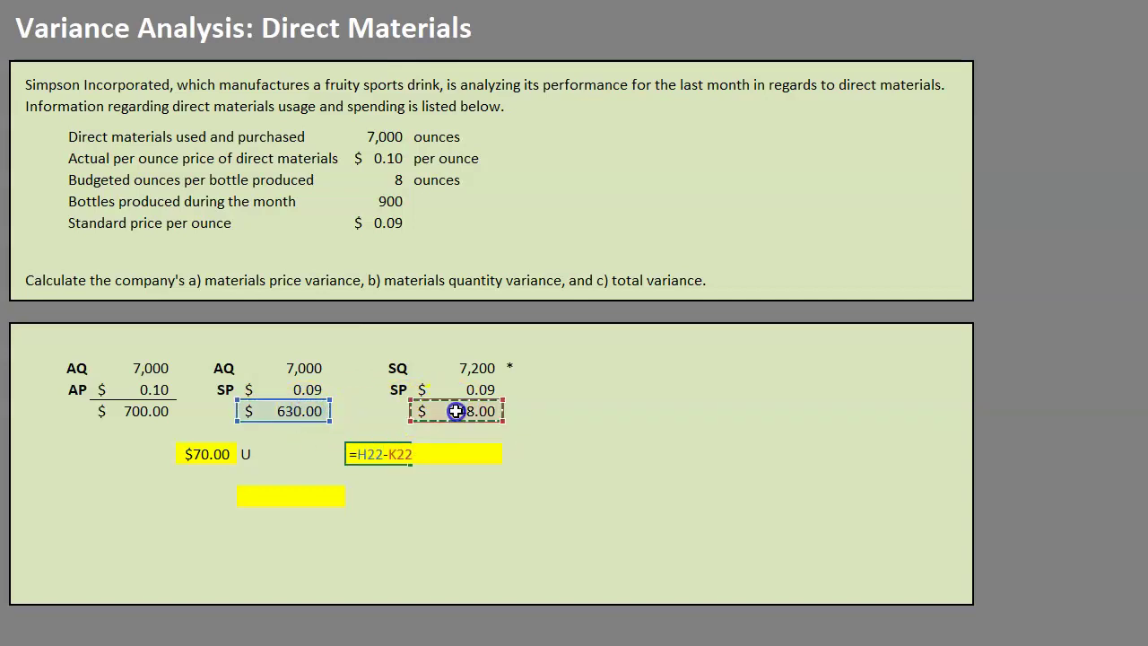
pyautogui.press('Return')
pyautogui.click(382, 454)
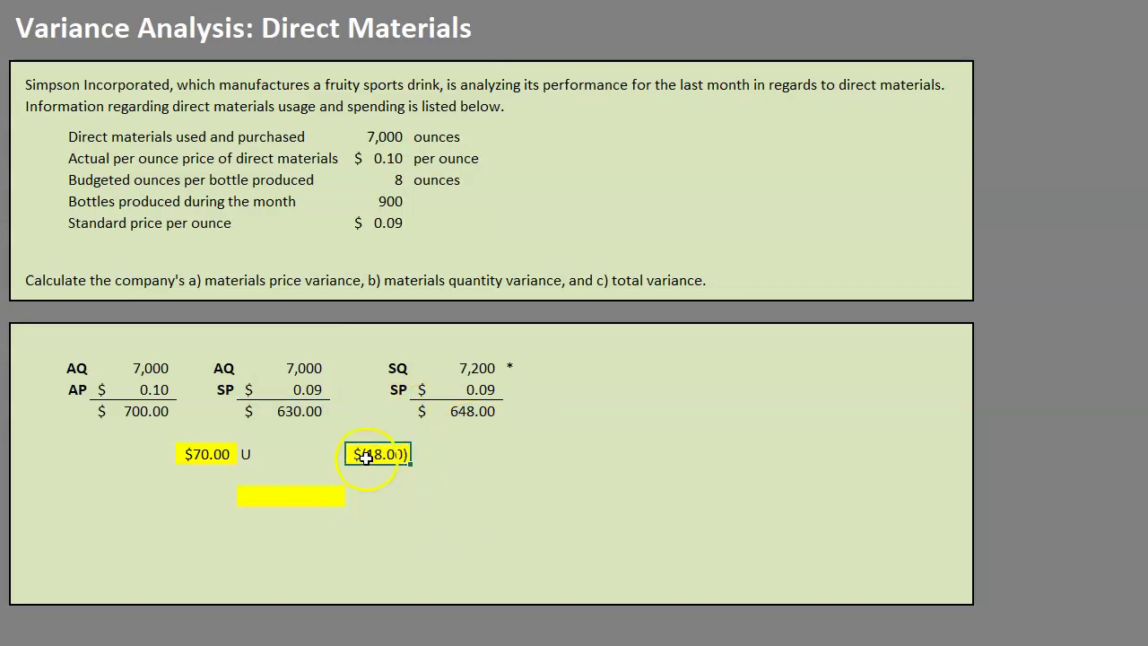
# - Label the materials quantity variance as favorable with an F in the cell beside it
pyautogui.click(426, 457)
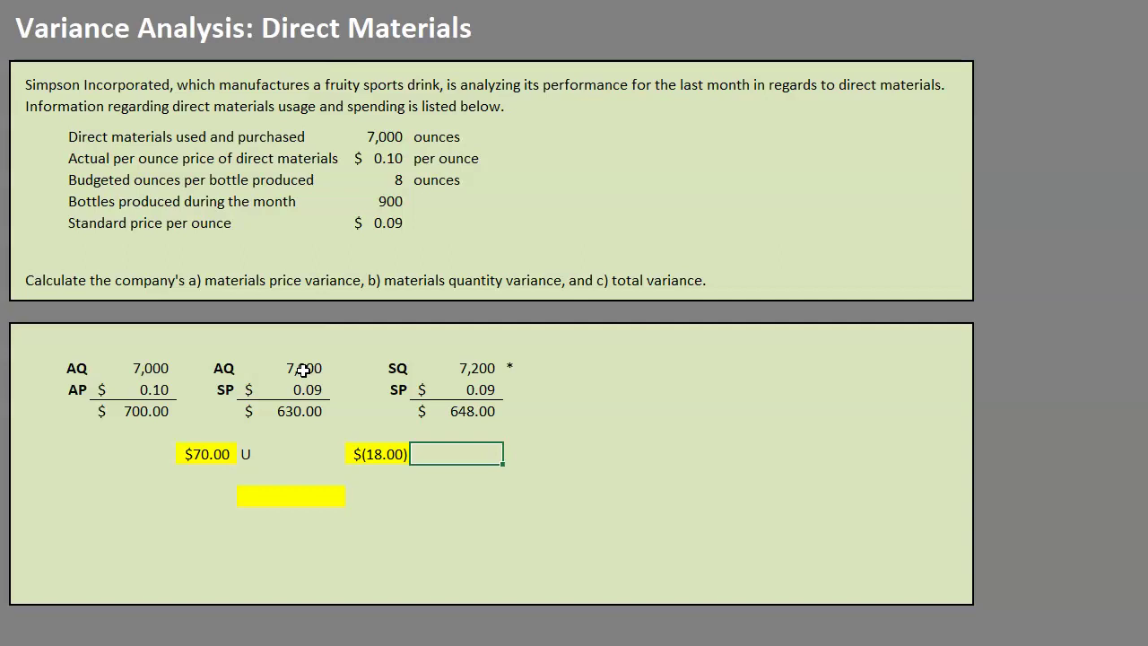
pyautogui.write('F')
pyautogui.press('Return')
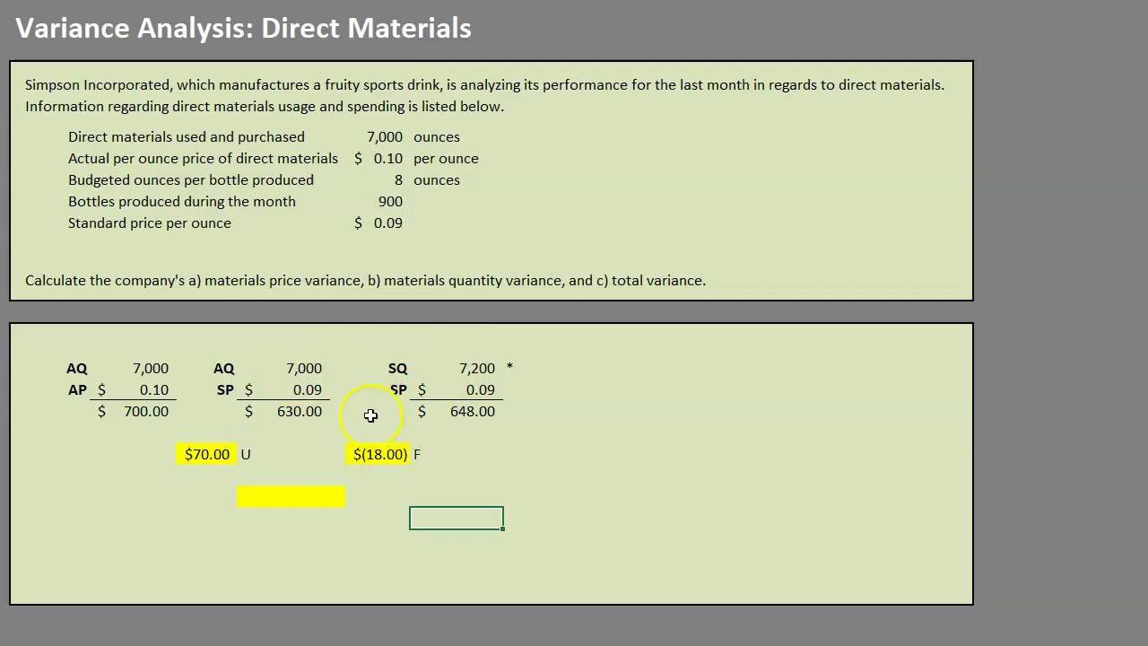
# - Calculate the total variance as =E22-K22 in the wide yellow cell below the other two variances
pyautogui.click(315, 494)
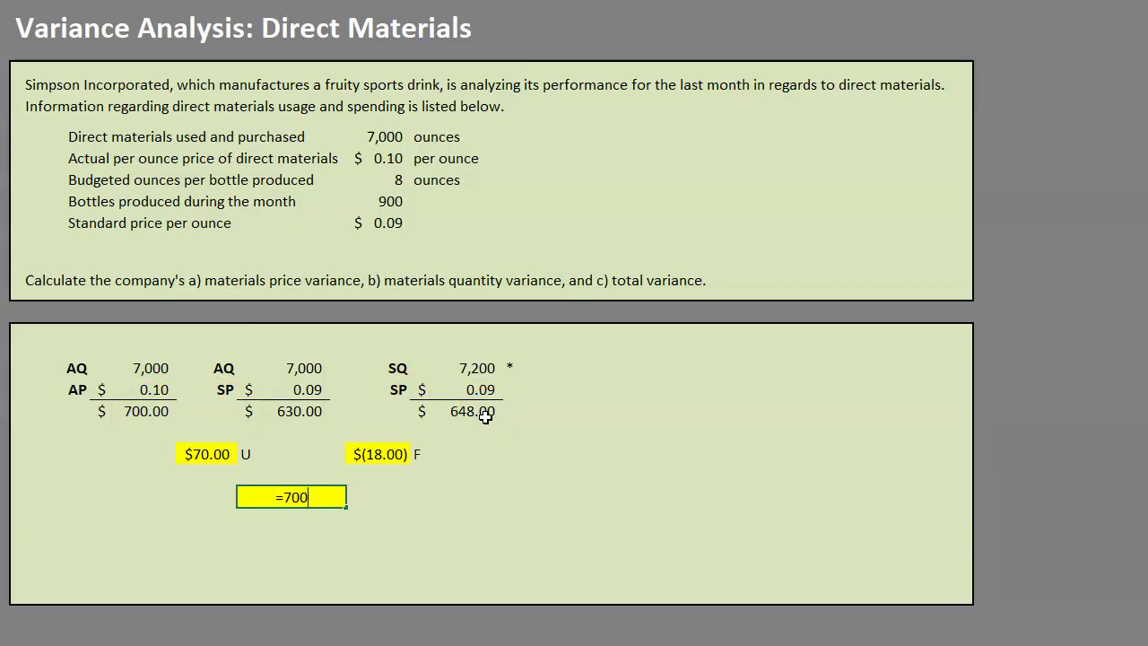
pyautogui.click(171, 409)
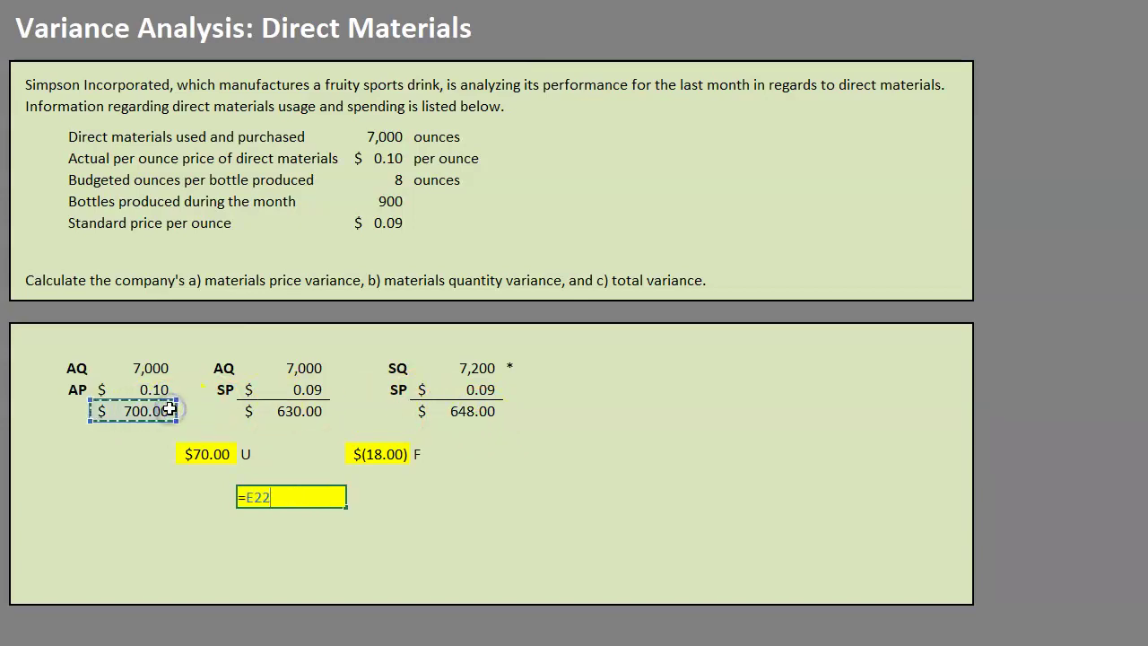
pyautogui.write('-')
pyautogui.click(482, 410)
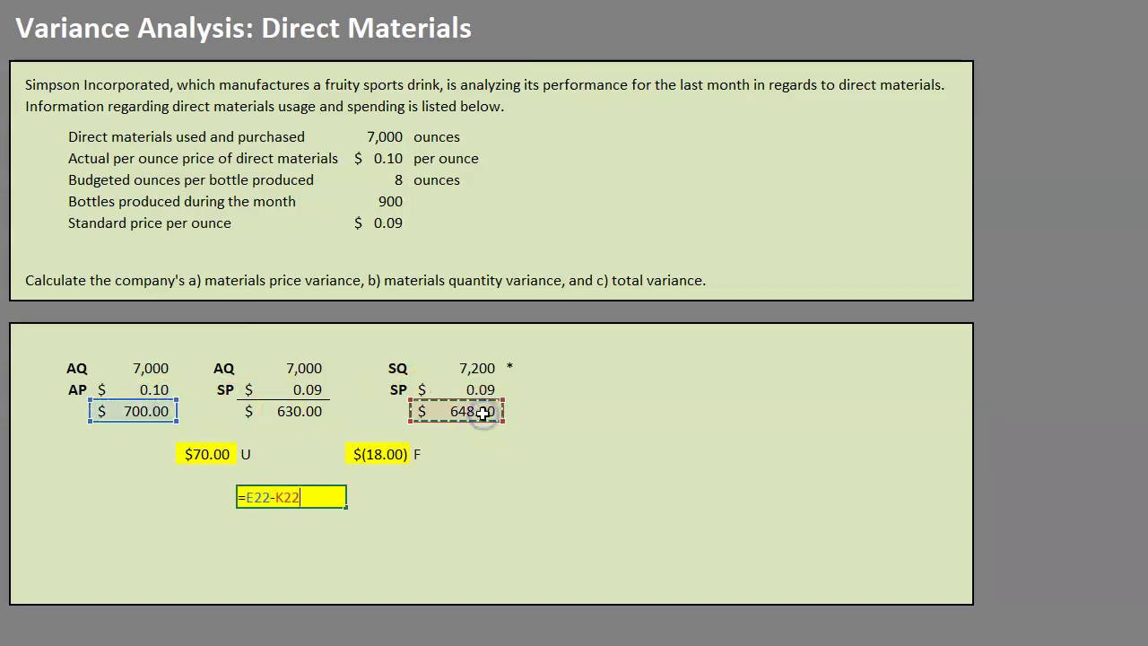
pyautogui.press('Return')
pyautogui.click(314, 499)
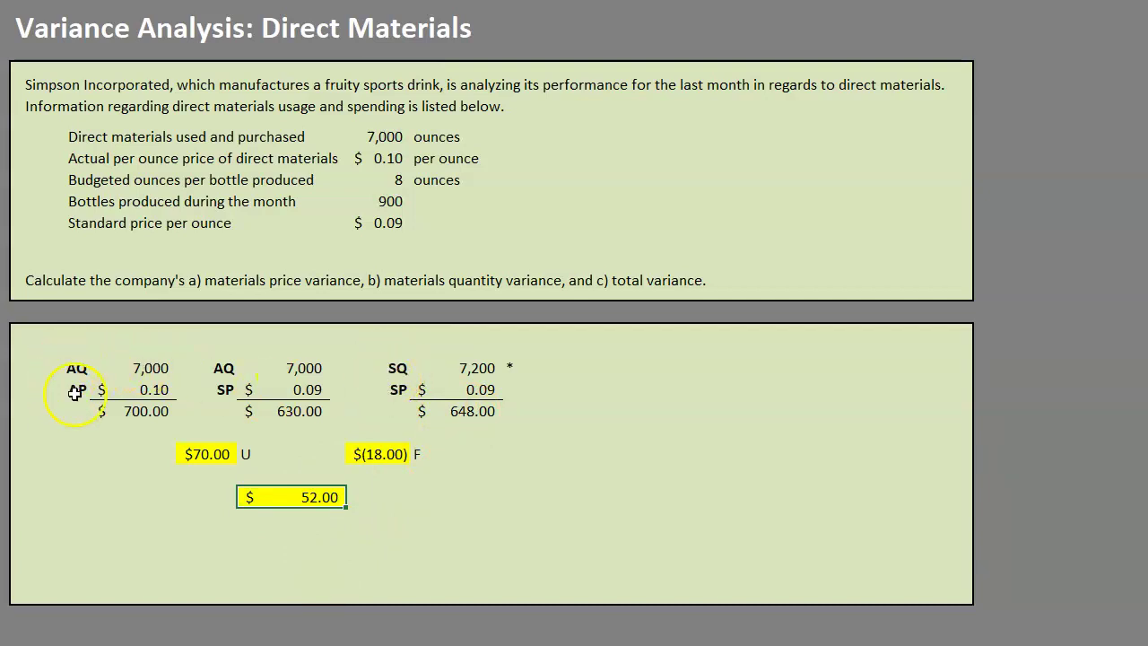
# - Label the total variance as unfavorable with a U in the cell beside it
pyautogui.press('Up')
pyautogui.click(477, 410)
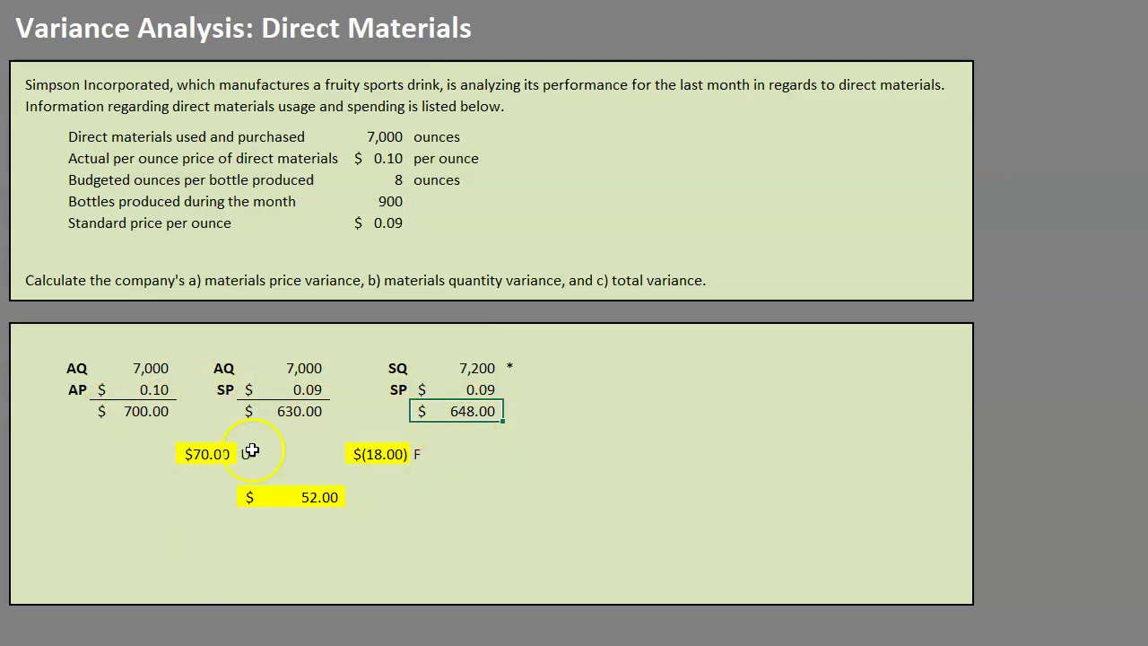
pyautogui.click(370, 497)
pyautogui.write('U')
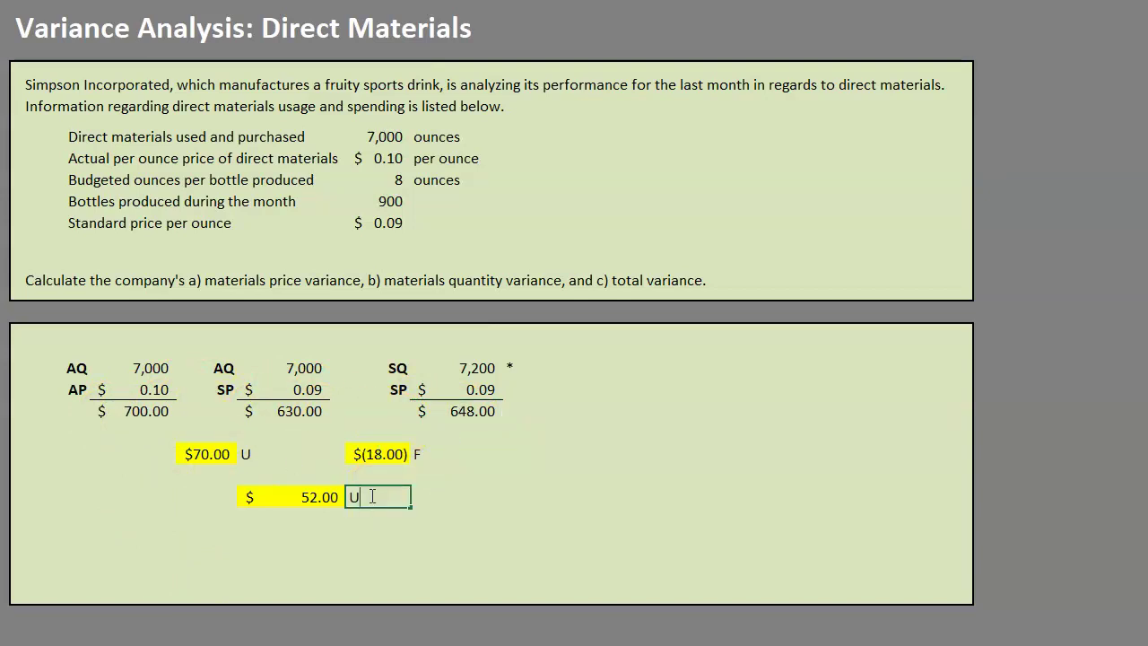
pyautogui.press('Return')
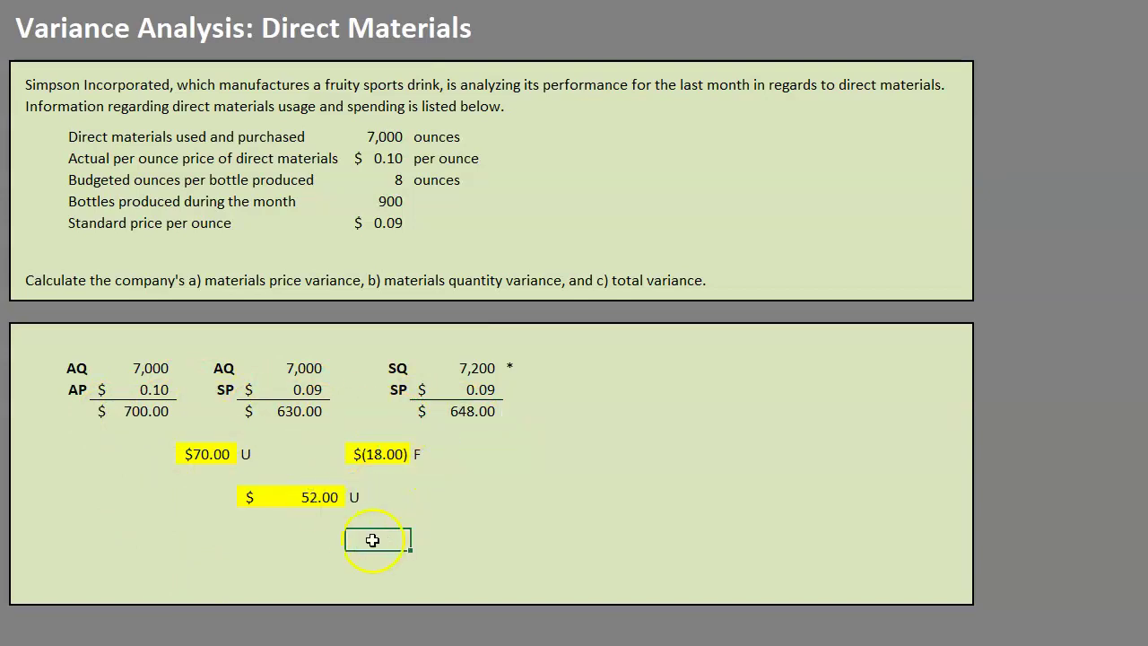